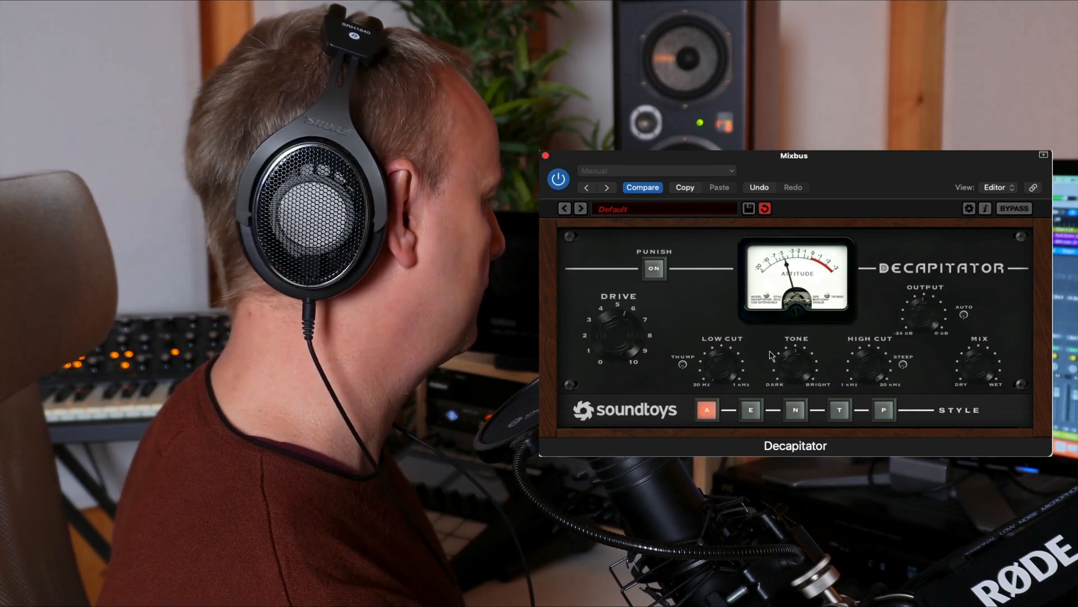
Compare the mix with Decapitator bypassed and active on the Mixbus.
click(1009, 210)
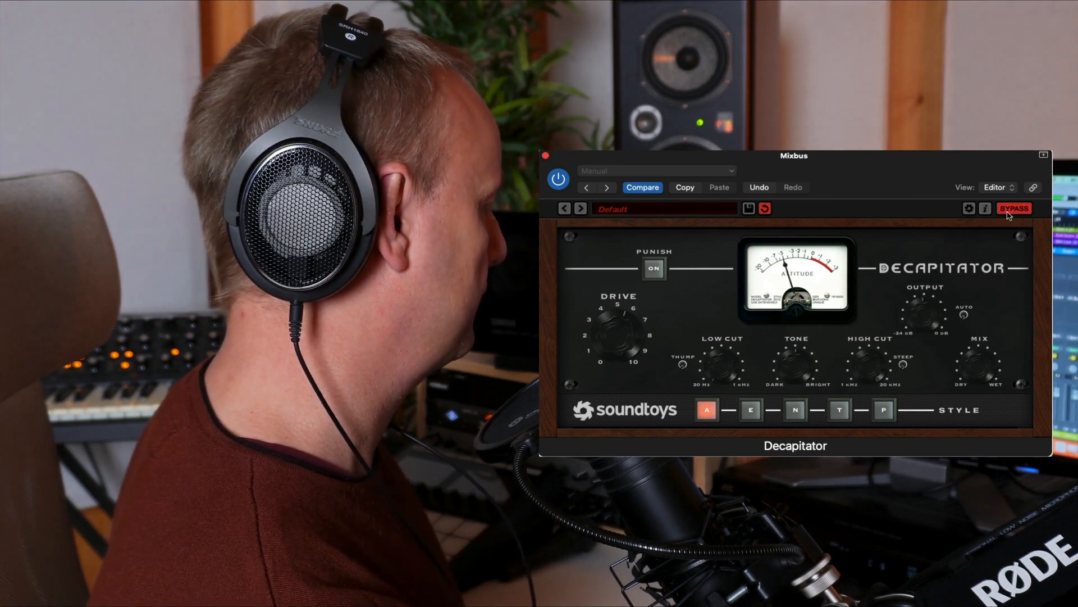
click(1013, 211)
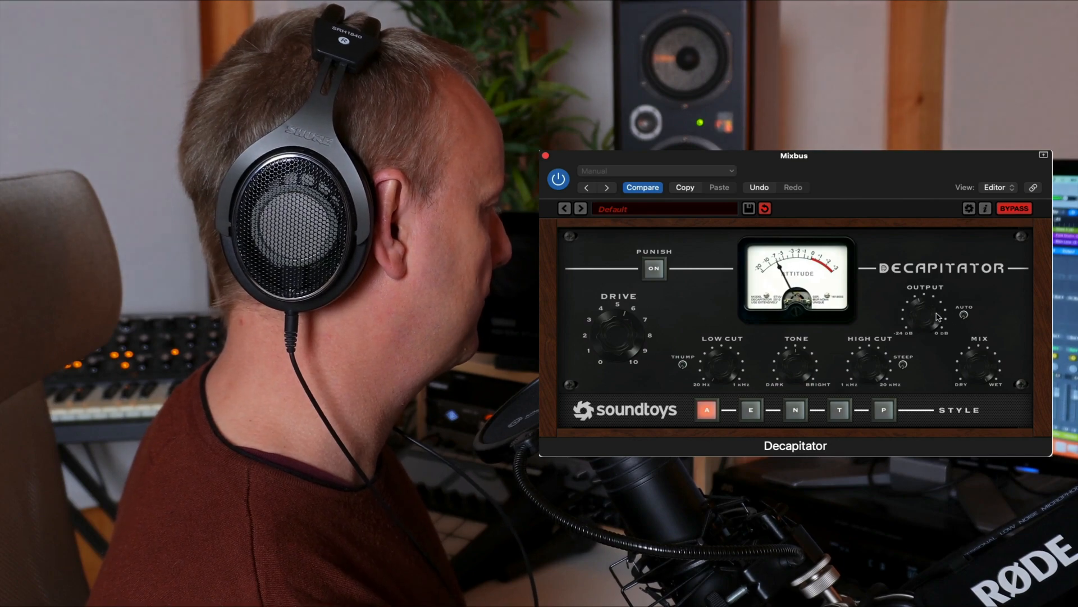
click(1018, 209)
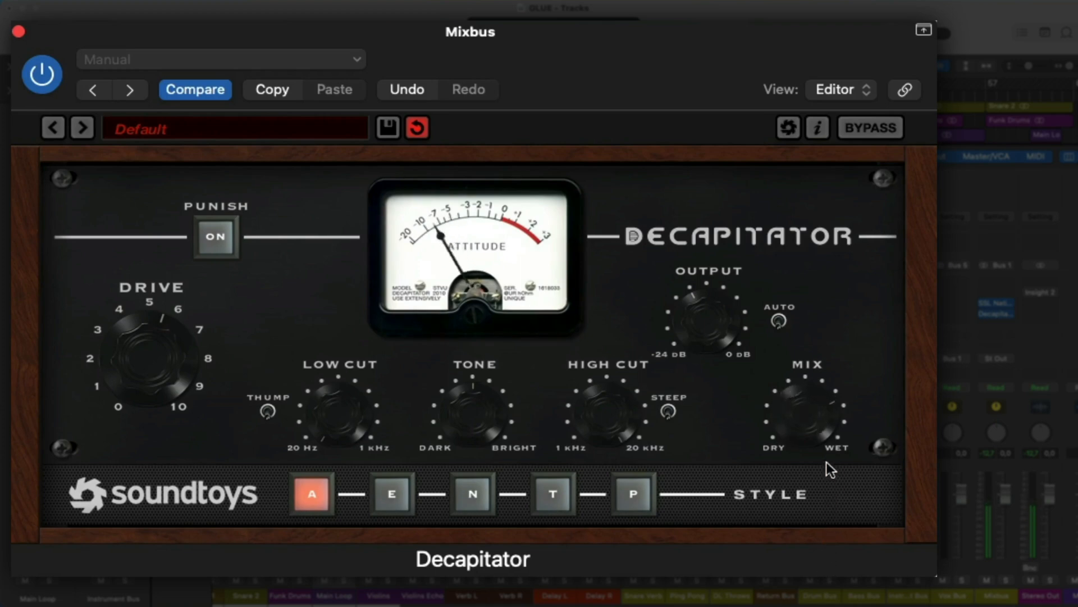
Adjust Decapitator's Mix amount, reset the Mixbus peak reading, and compare the processed sound against the bypassed one.
drag(828, 434, 830, 498)
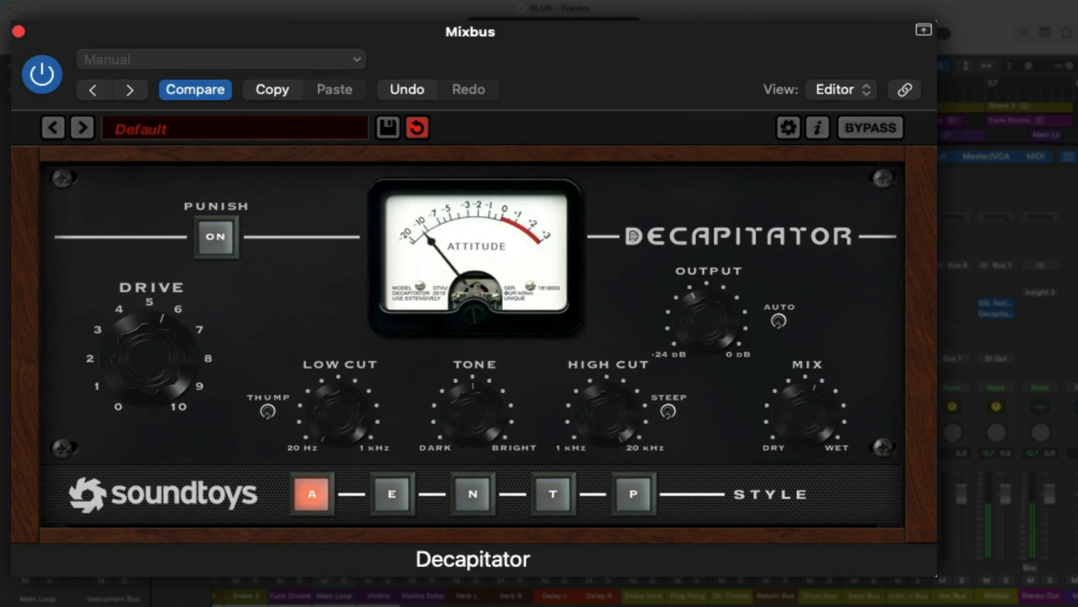
click(992, 452)
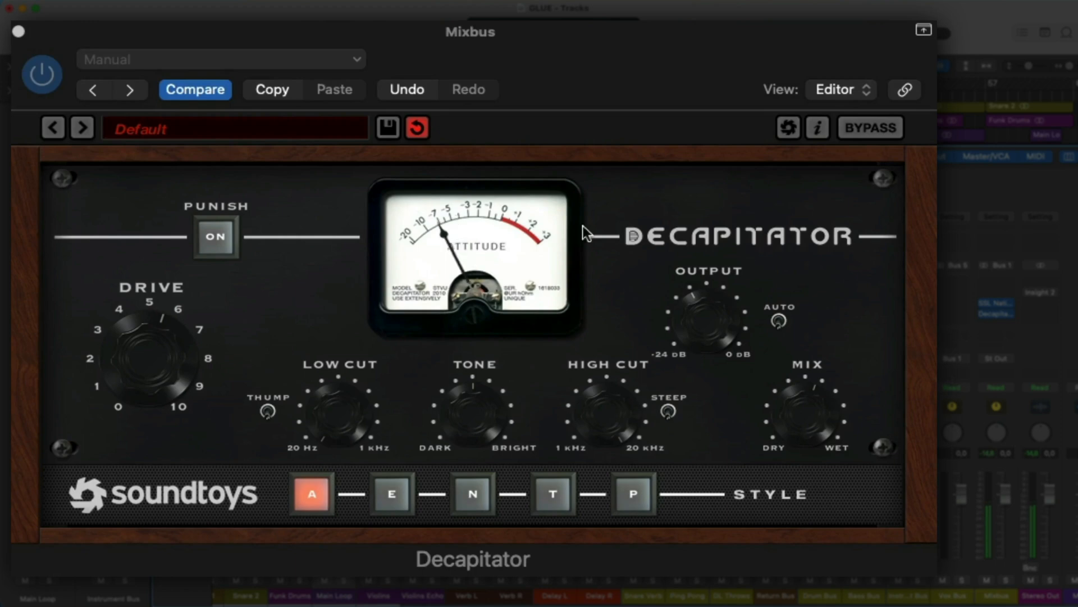
click(870, 129)
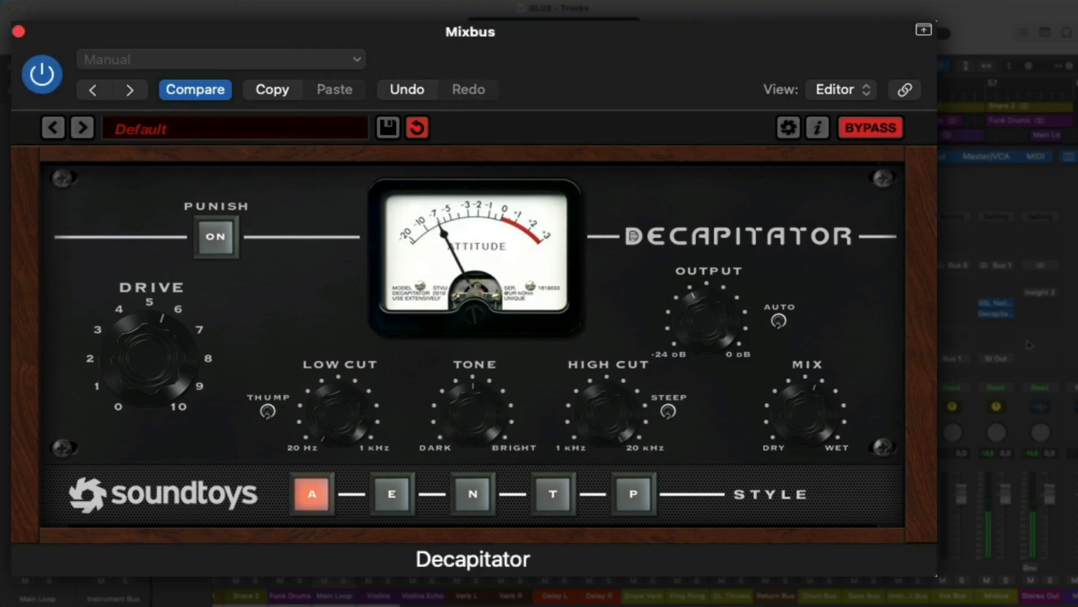
click(869, 130)
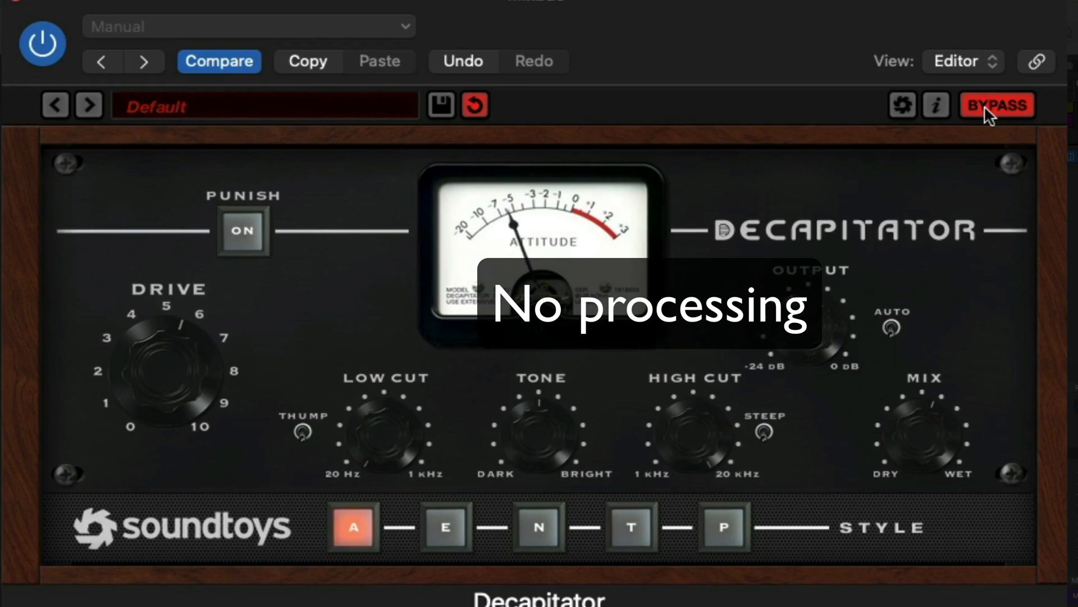
click(984, 106)
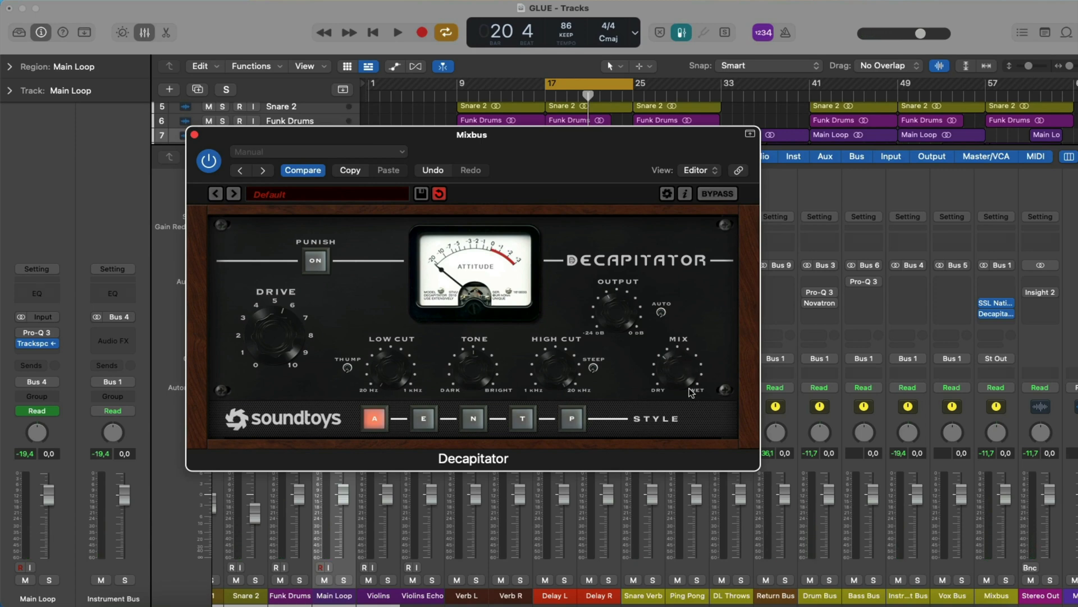
Play the loop with Decapitator active, stop playback and close the plug-in window.
key(space)
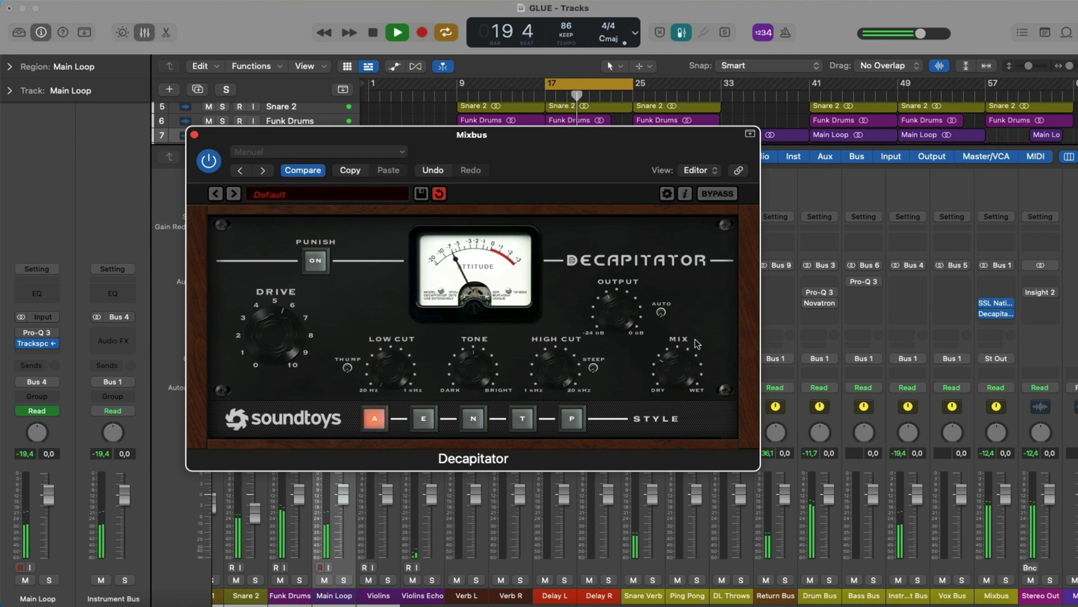
key(space)
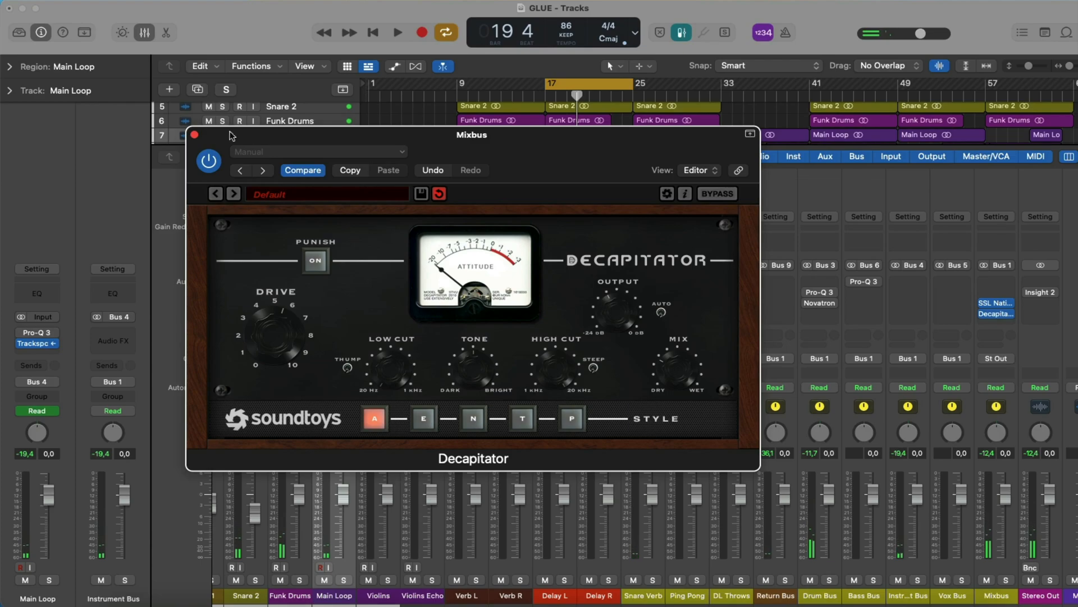
click(194, 135)
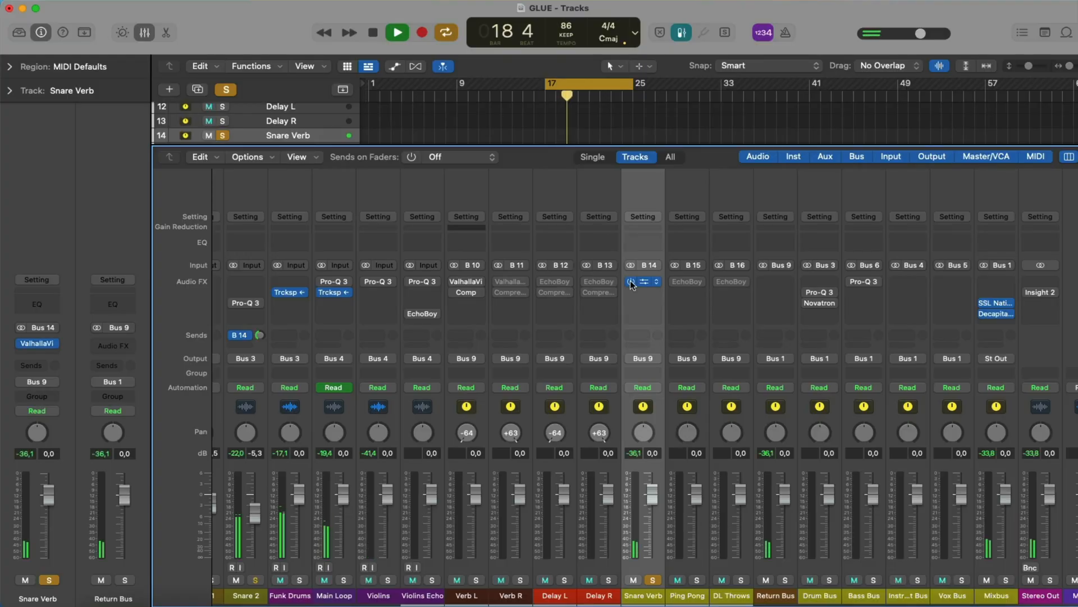
Unsolo the Snare Verb channel and play the full mix with its reverb.
key(space)
click(652, 580)
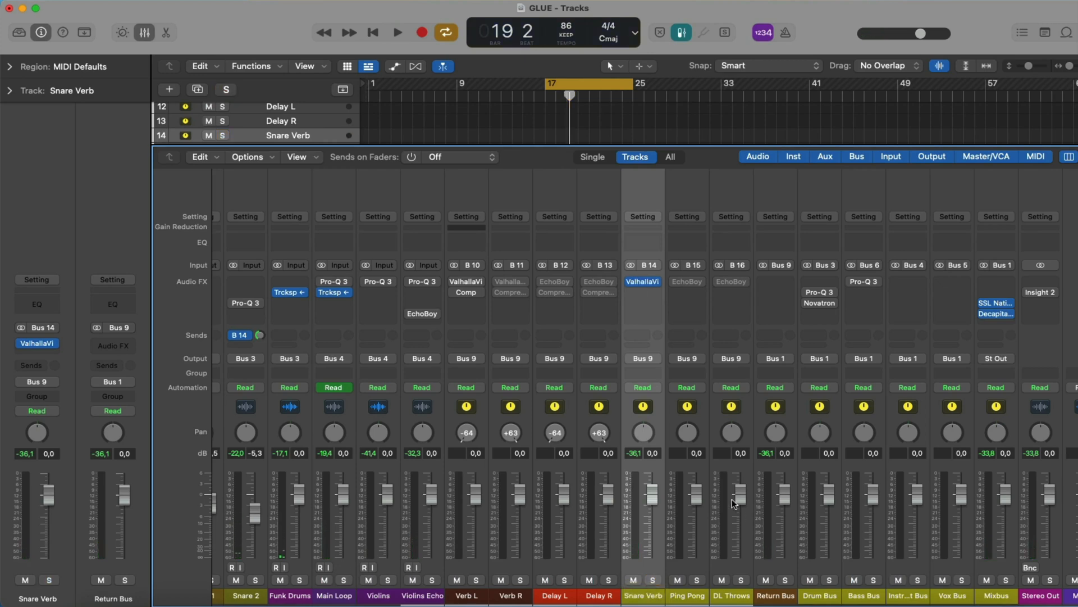
key(space)
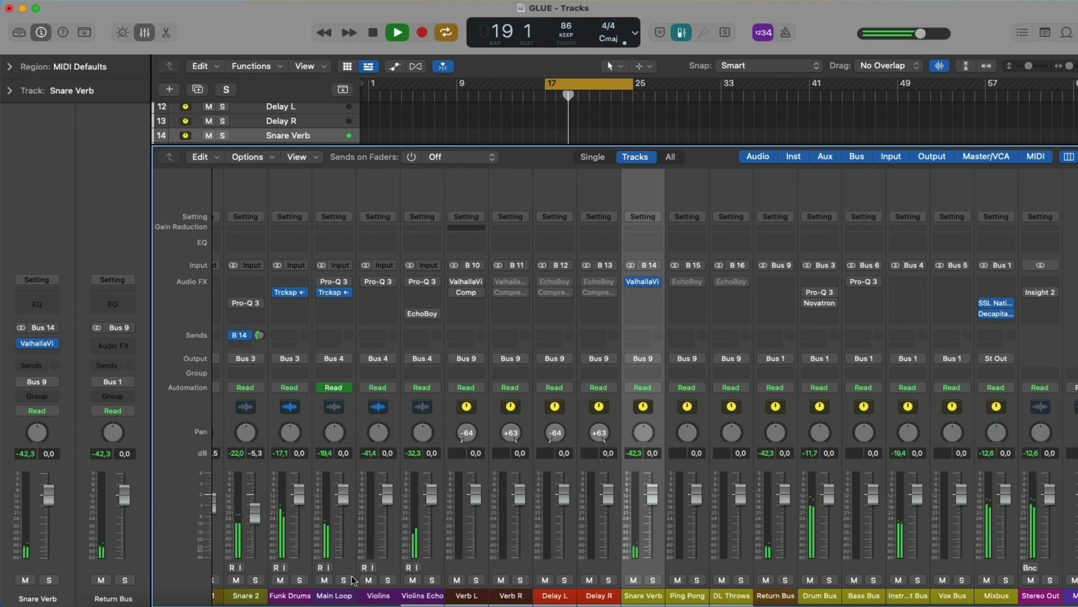
key(space)
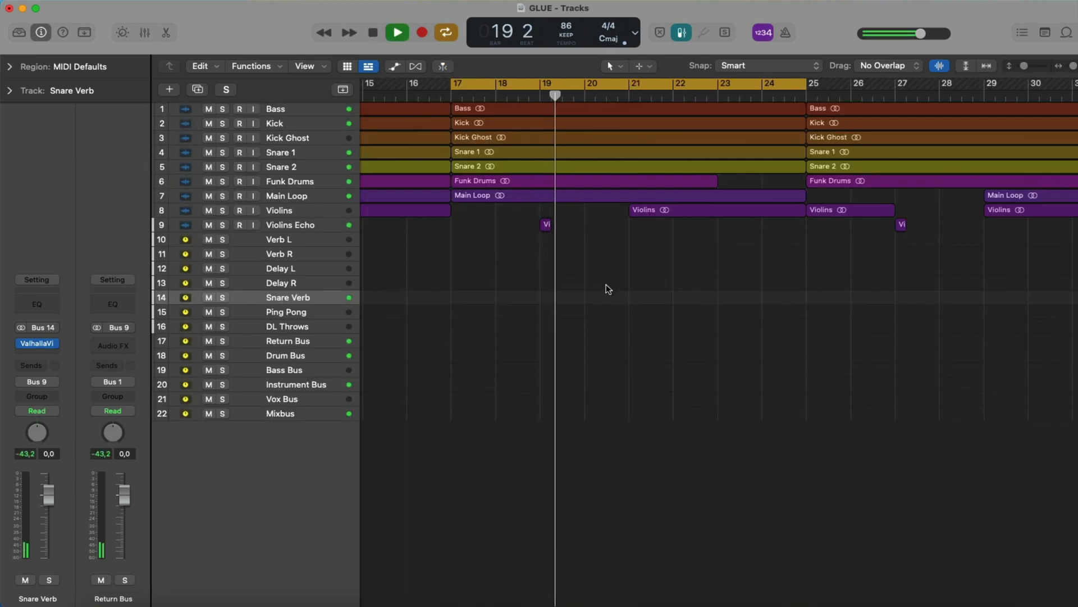
Zoom out the arrangement and audition the Violins Echo track soloed from around bar 18, then unsolo it.
key(super+Left)
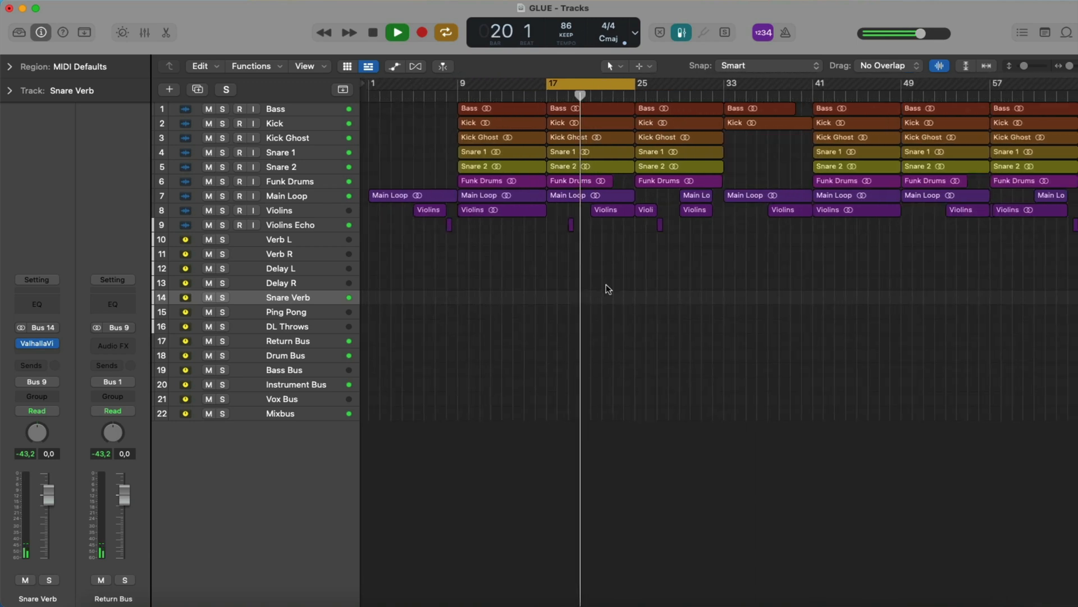
click(566, 94)
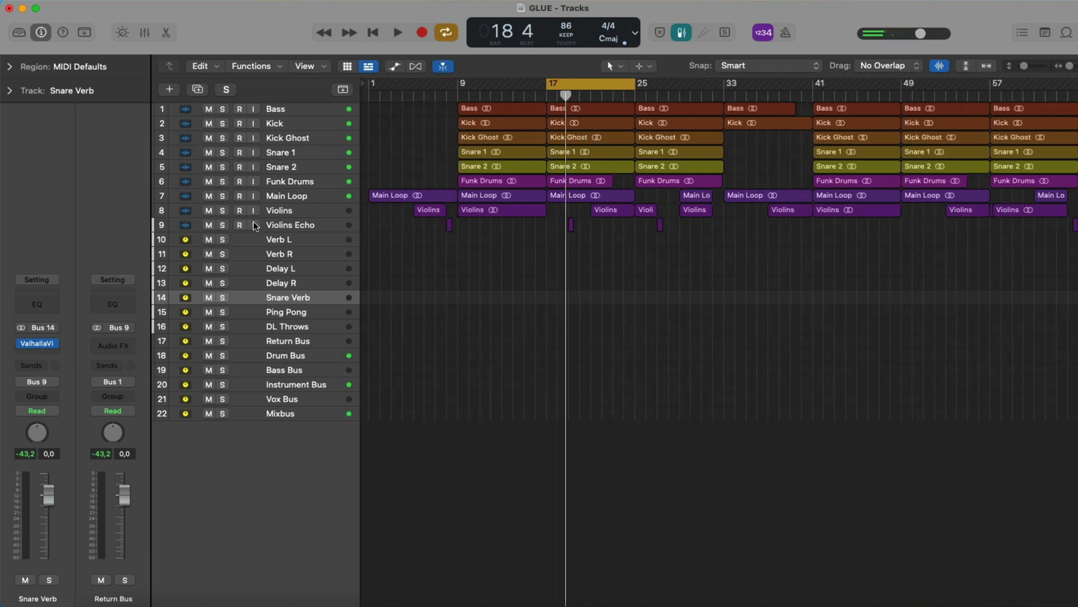
click(222, 225)
key(space)
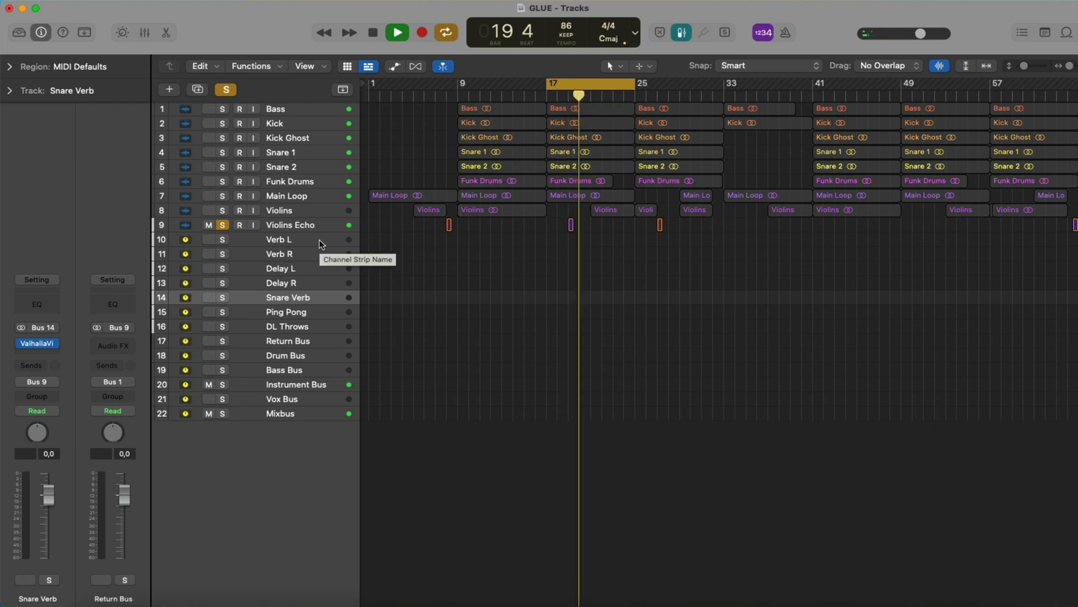
click(222, 225)
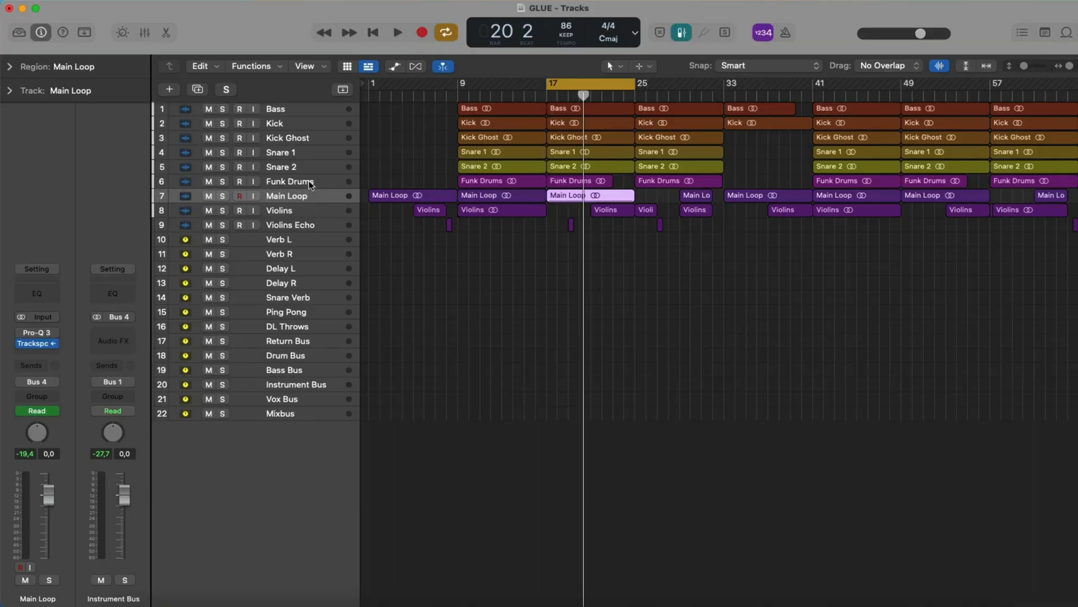
Add a send from the Main Loop track to Bus 10 (Verb L).
click(310, 184)
click(306, 200)
click(33, 366)
mouse_move(33, 385)
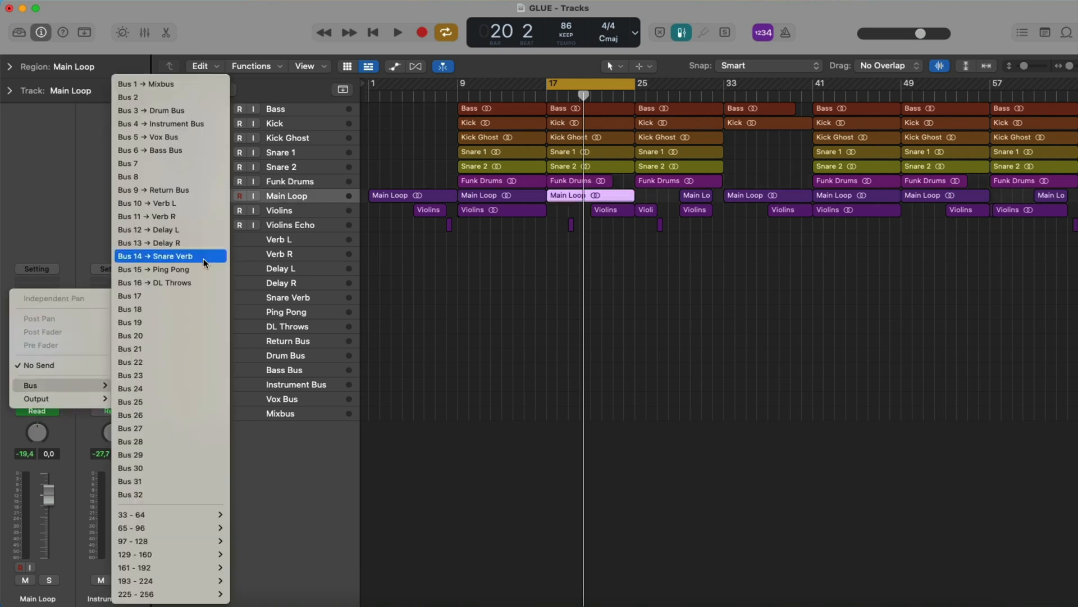
click(188, 204)
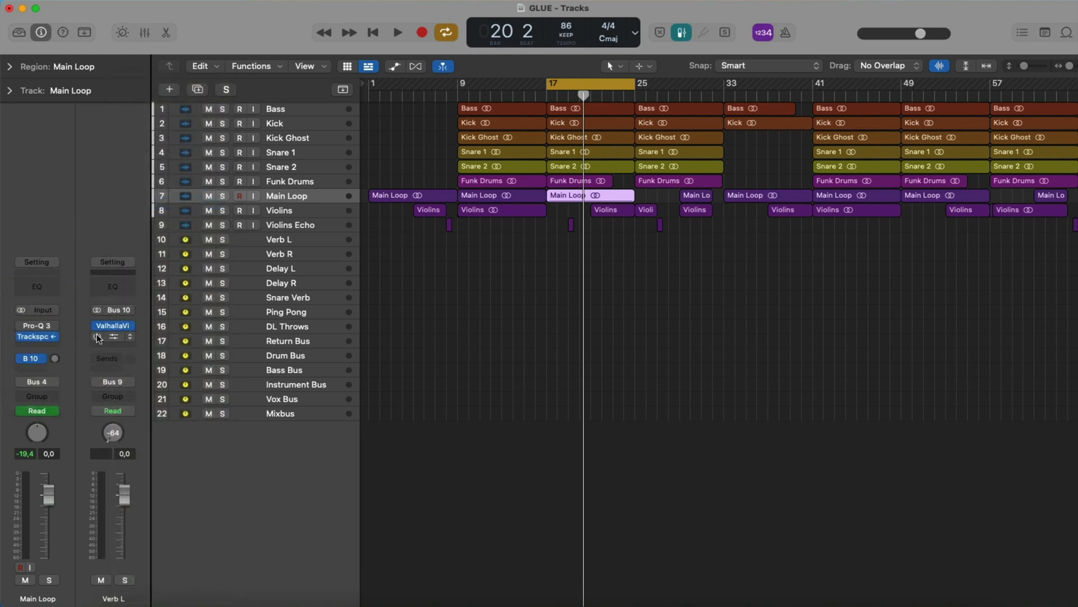
Review ValhallaVintageVerb on Verb L, and on Verb R set the predelay to 78.30 ms and the color to NOW.
click(111, 325)
drag(487, 327, 482, 353)
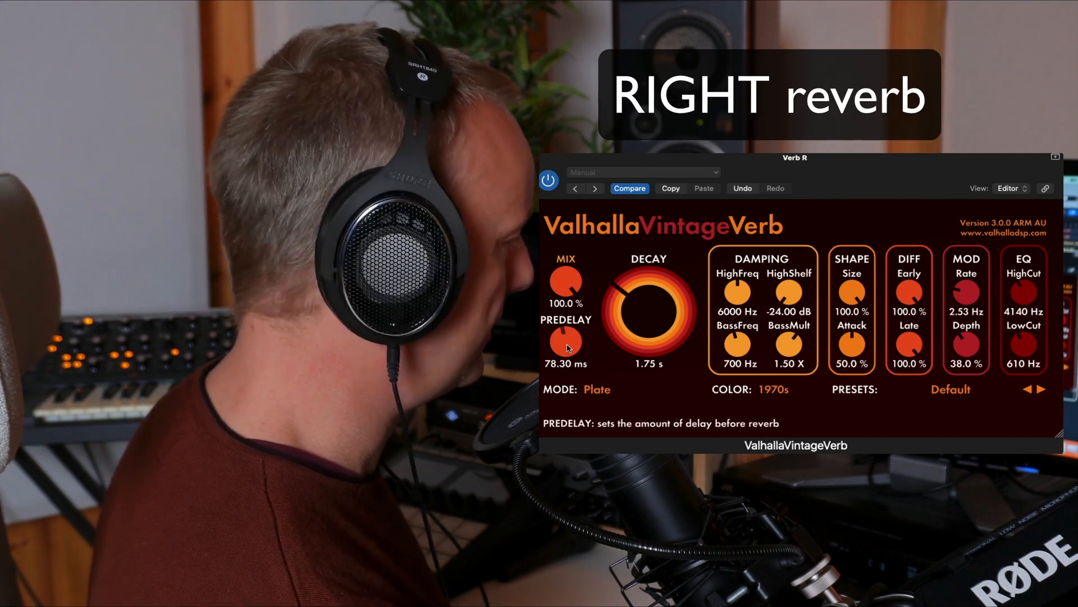
click(768, 390)
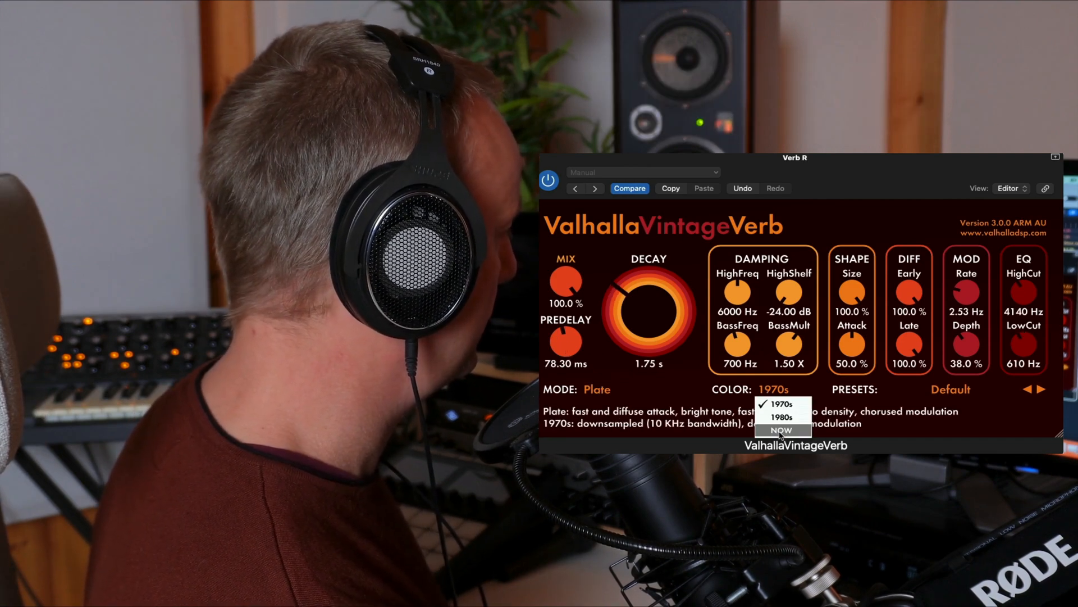
click(771, 431)
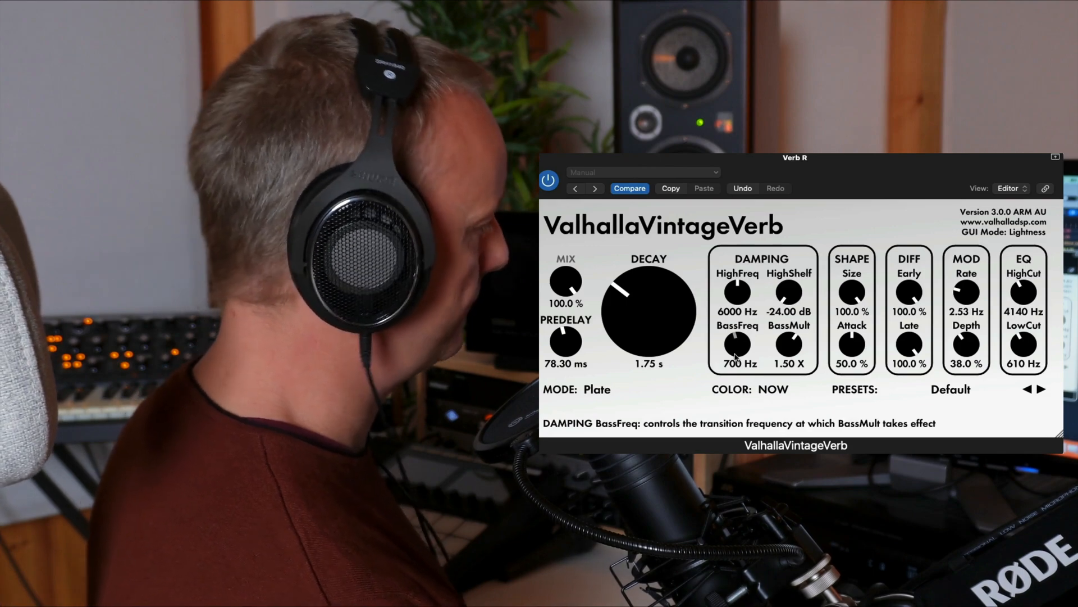
click(355, 165)
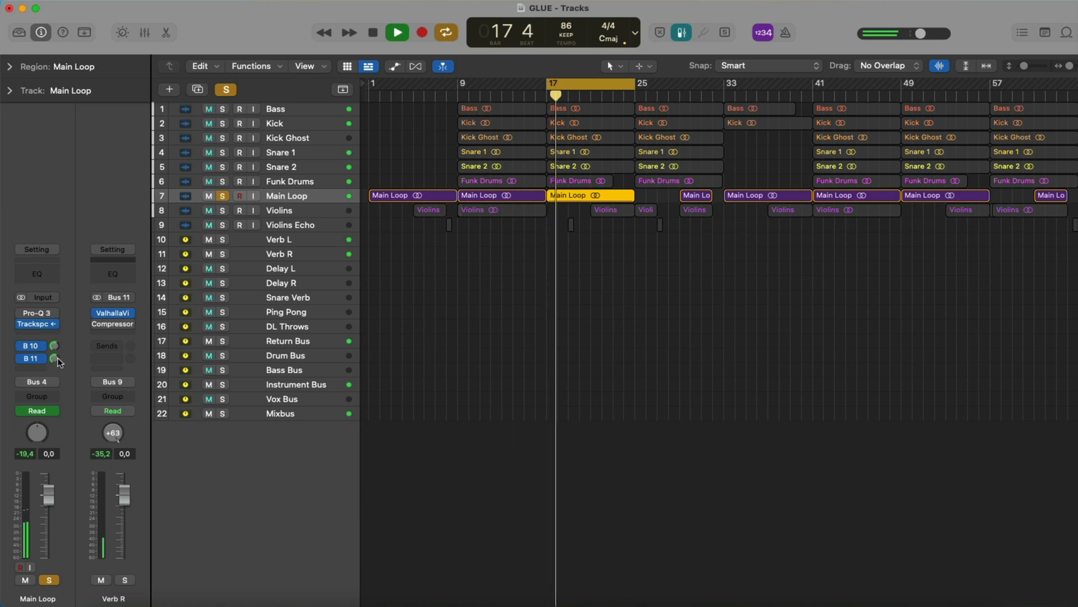
Unsolo Main Loop, reset its Bus 11 send to −∞ and raise the send again while the mix plays.
click(49, 580)
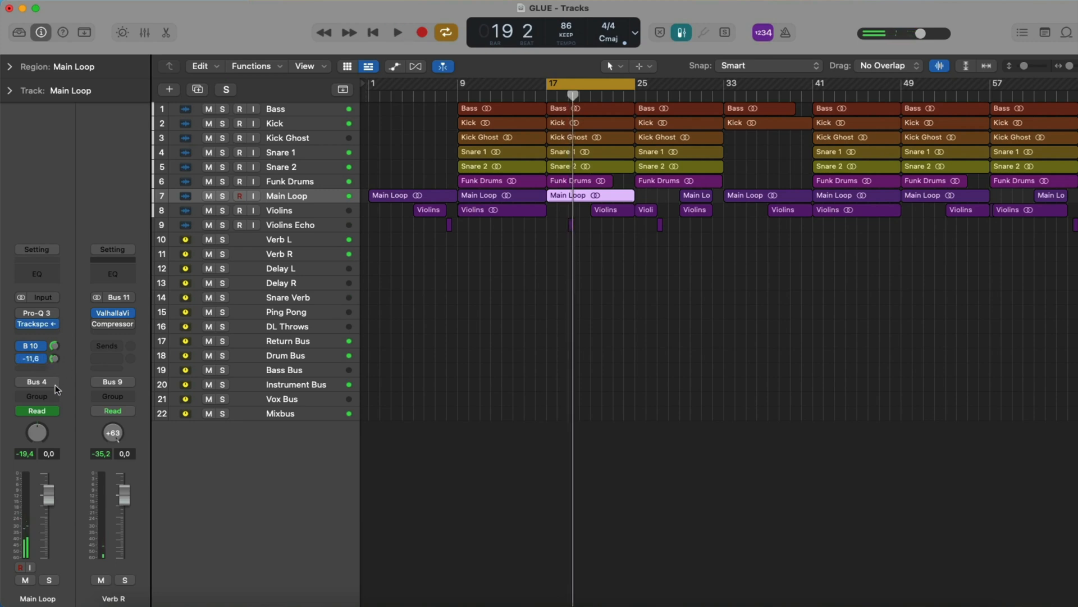
click(54, 358)
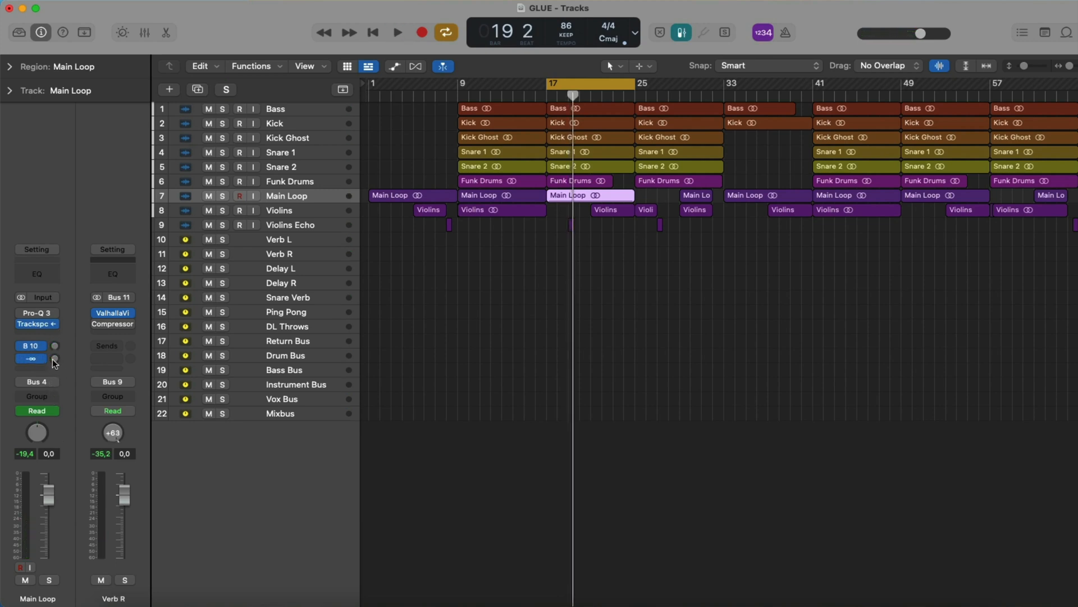
key(space)
drag(56, 357, 56, 353)
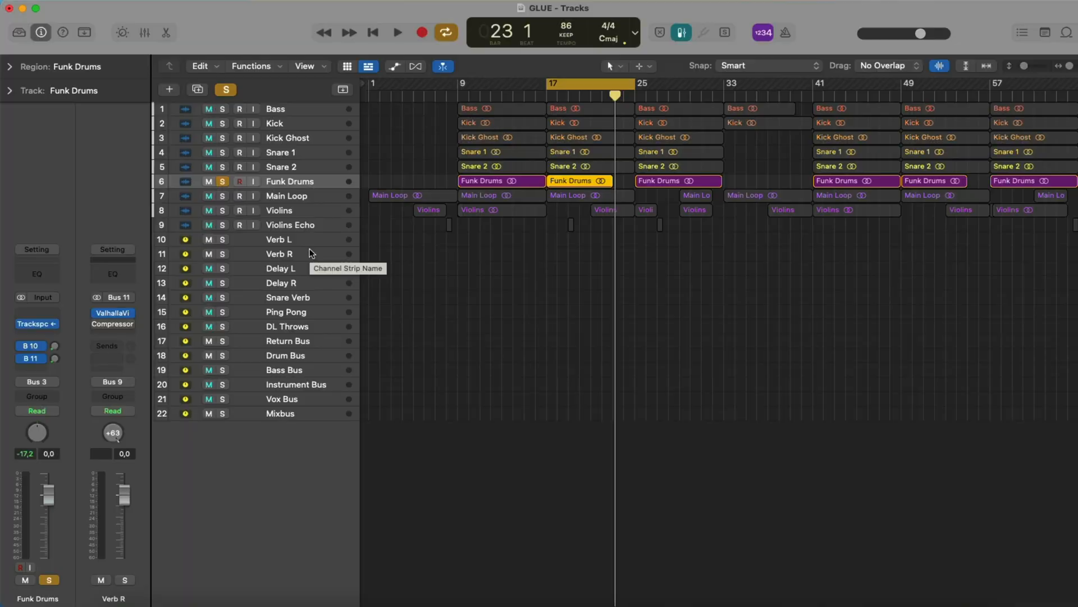
Open the mixer, play the mix without the reverb sends, and re-enable the Funk Drums send to Bus 10 (Verb L).
key(x)
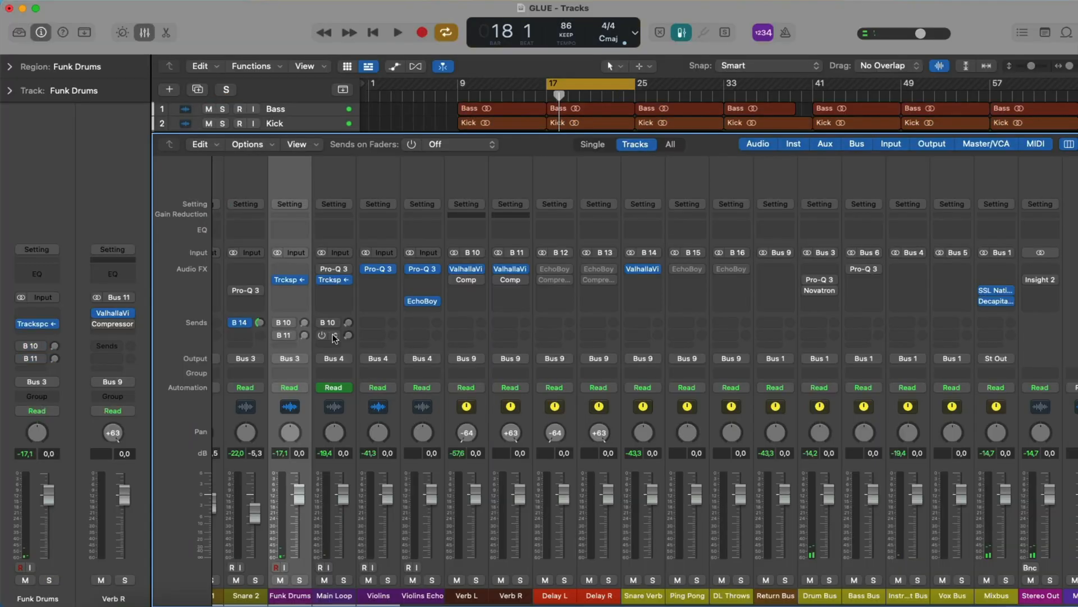
key(space)
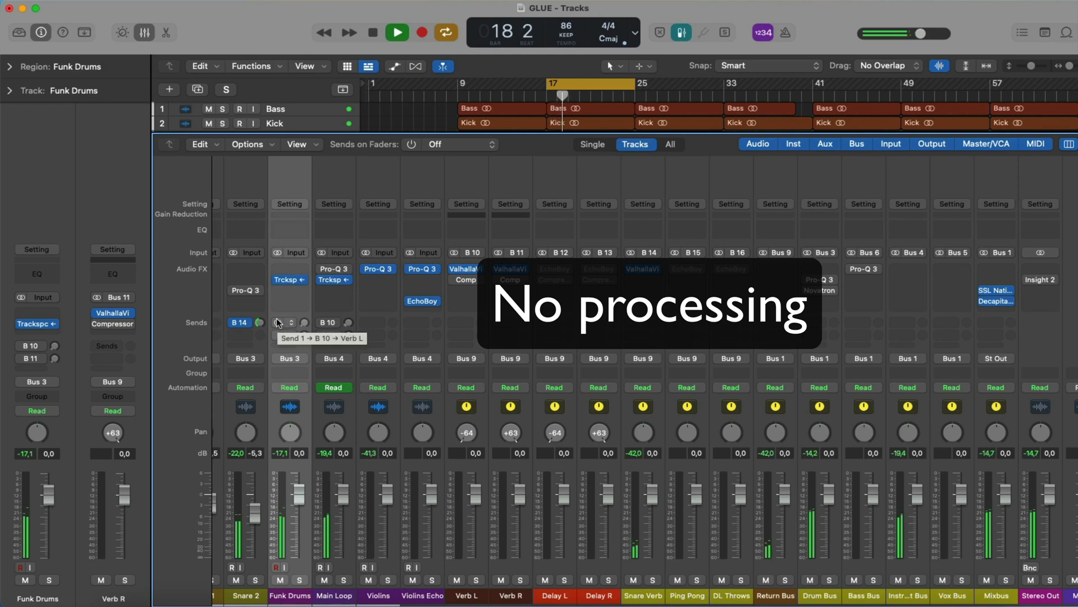
click(277, 322)
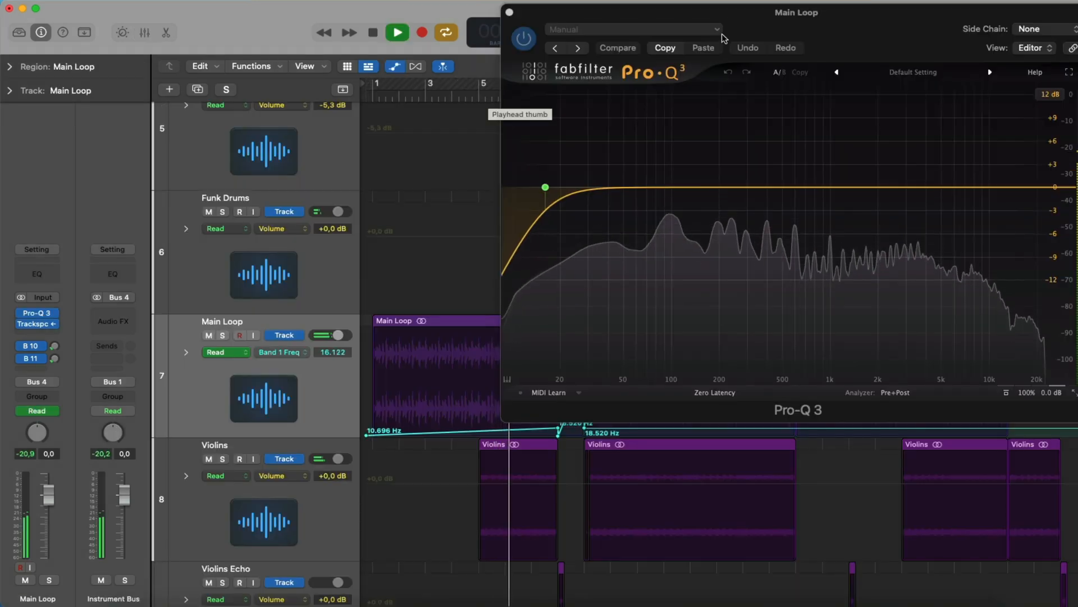
Record pan automation on Funk Drums in Touch mode between bars 20 and 23, swinging to about -23 near bar 21, and play it back.
drag(724, 38, 865, 40)
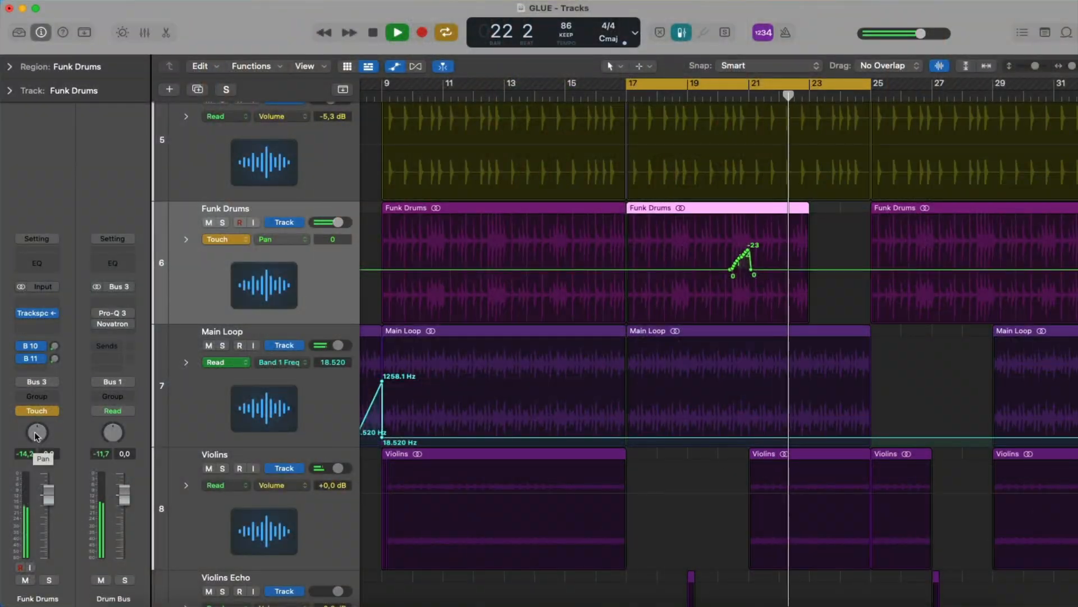
drag(36, 435, 37, 414)
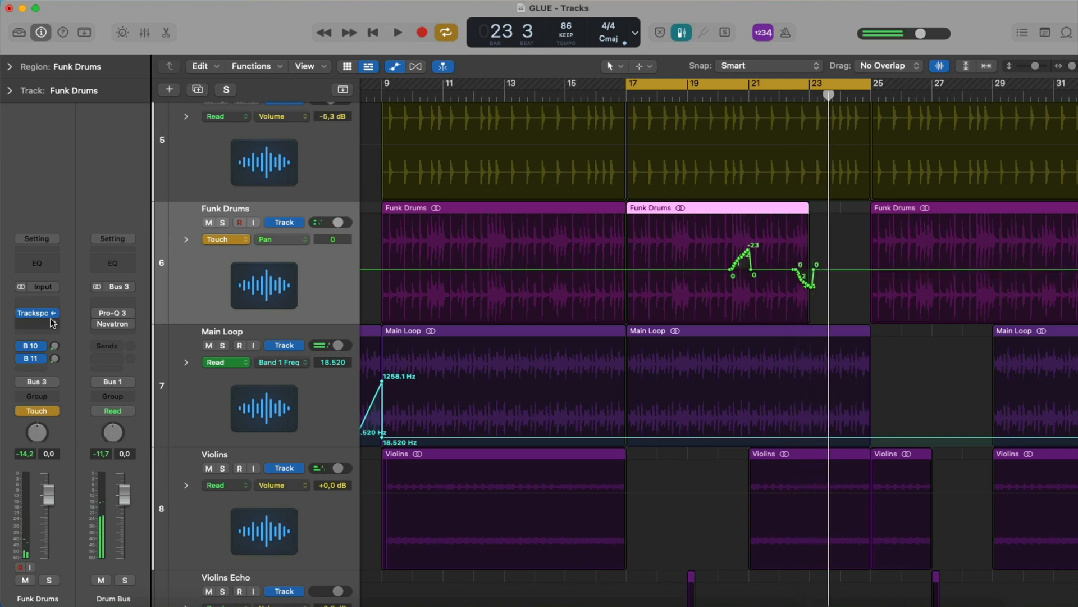
key(space)
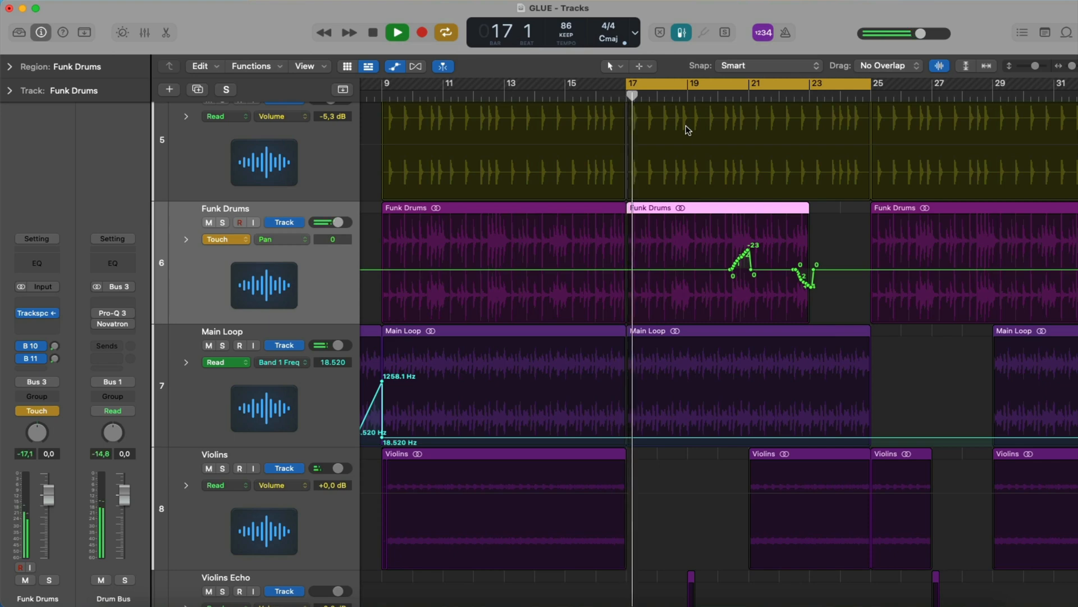
click(719, 95)
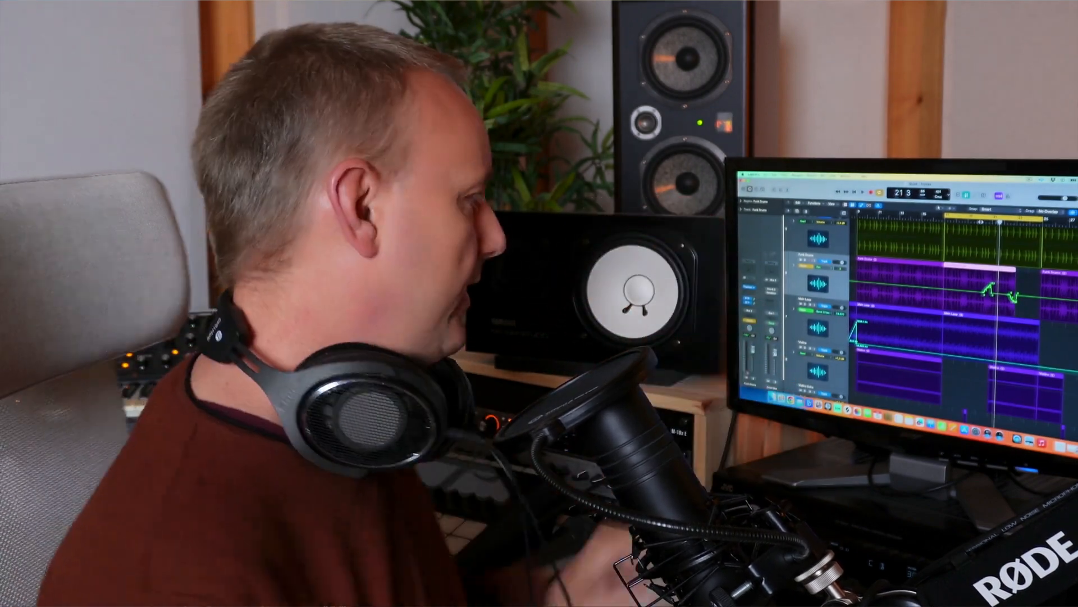
Record two pan sweeps on Main Loop in Touch mode, to about +41 near bar 21 and +26 near bar 23, and play them back.
click(983, 334)
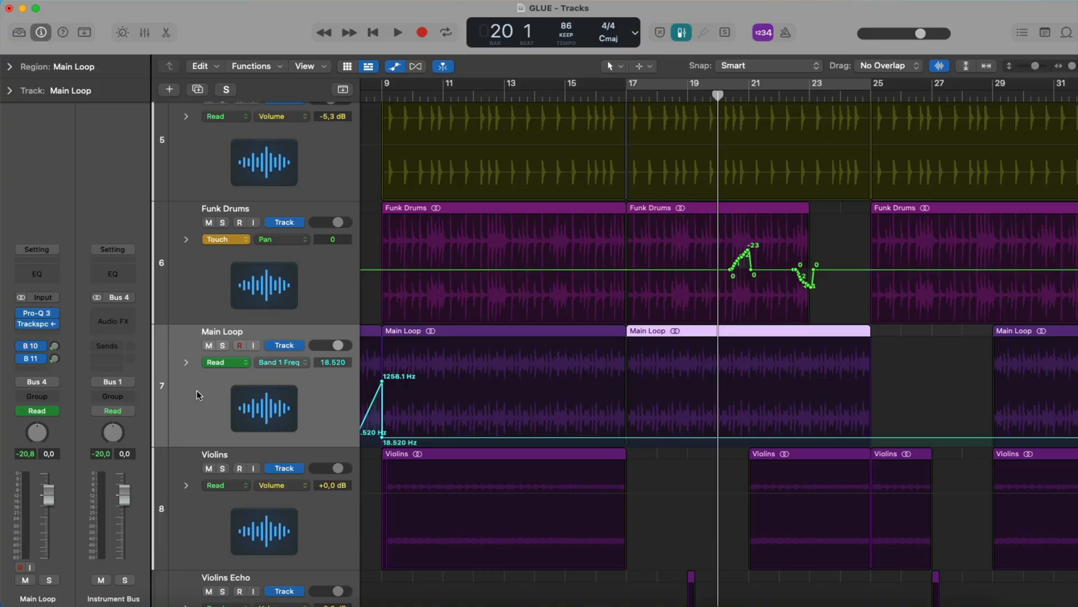
key(ctrl+super+t)
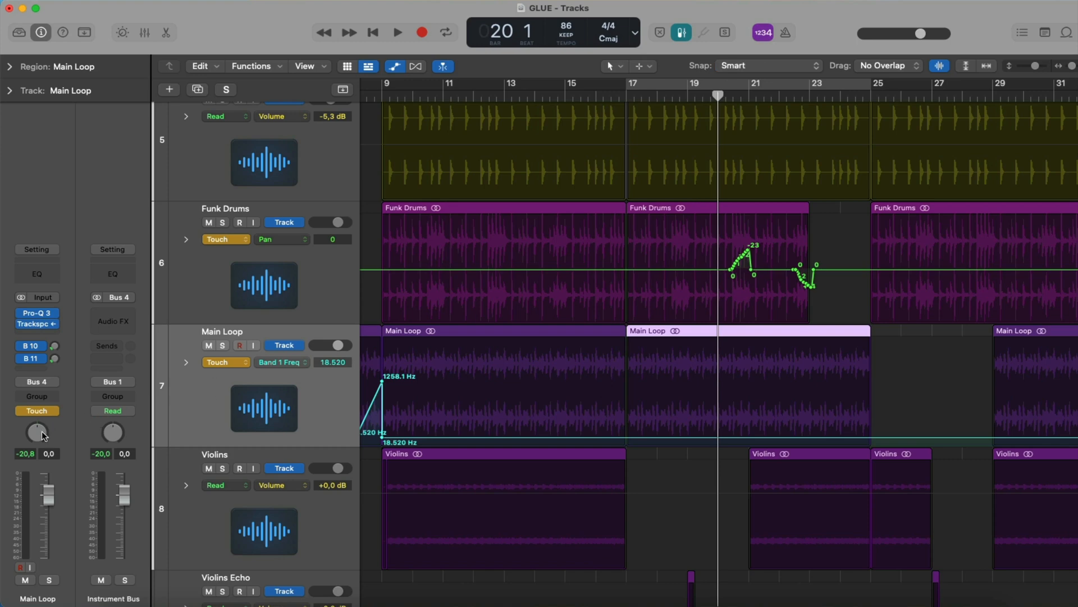
key(space)
drag(44, 436, 45, 406)
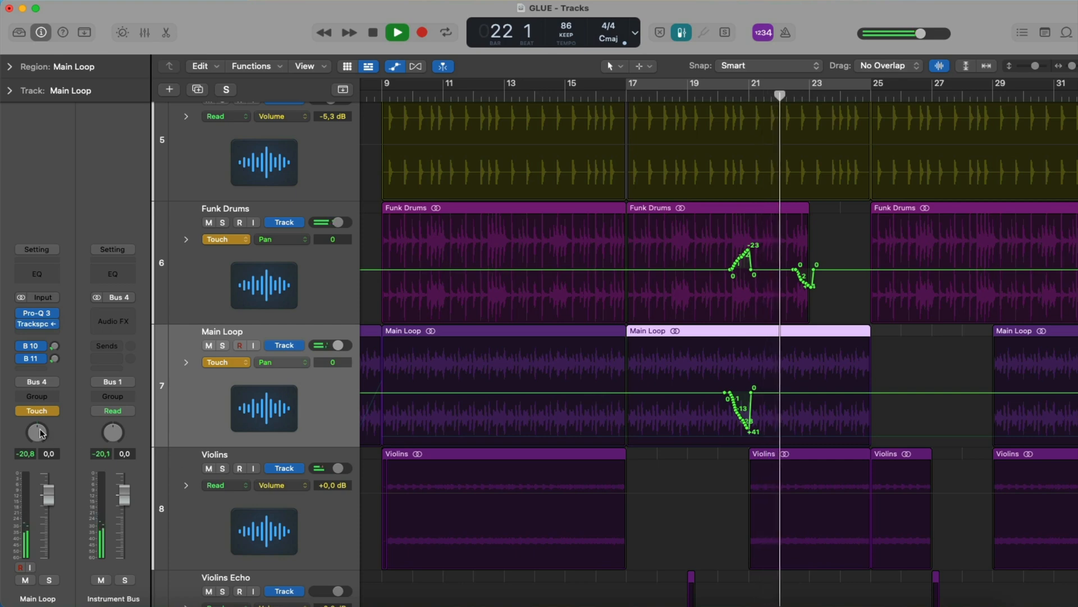
drag(41, 433, 41, 397)
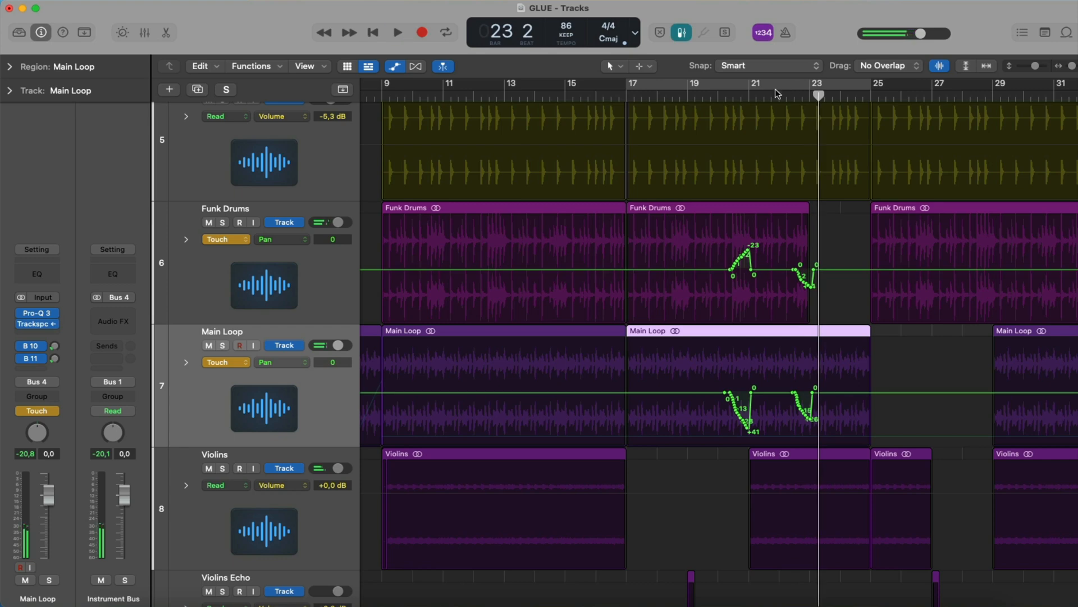
click(726, 96)
key(space)
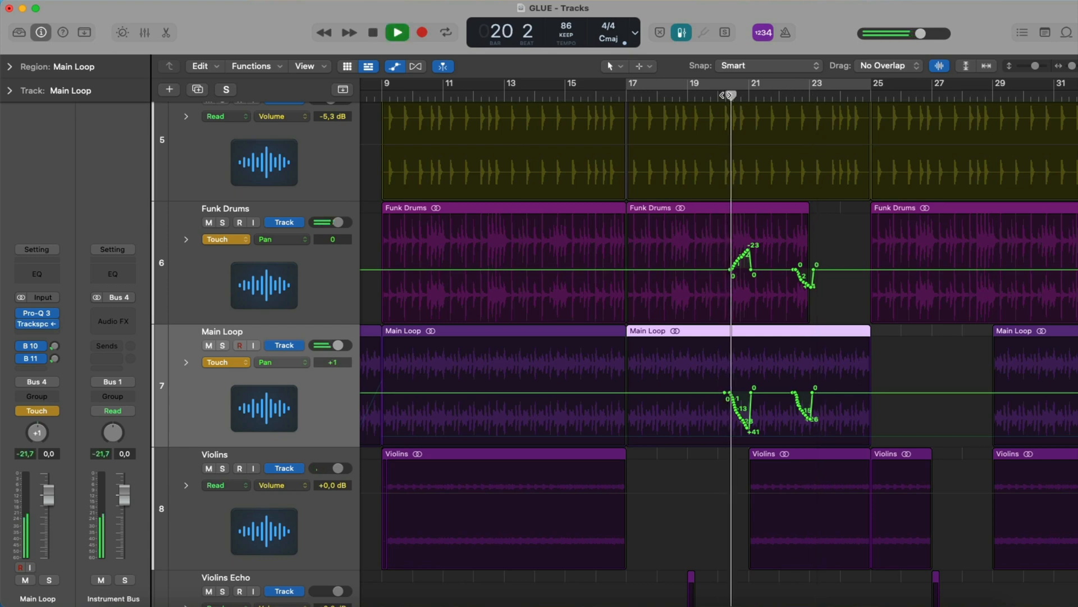